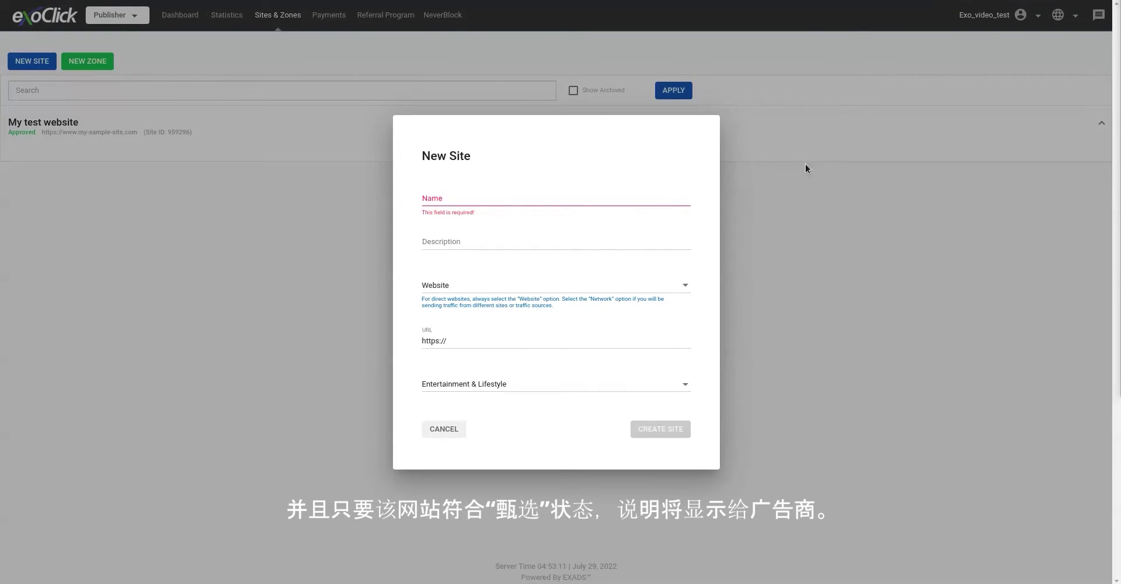
Name the new site "My amazing site" and describe it as "This site is amazing"
{"action": "left_click", "coordinate": [461, 204]}
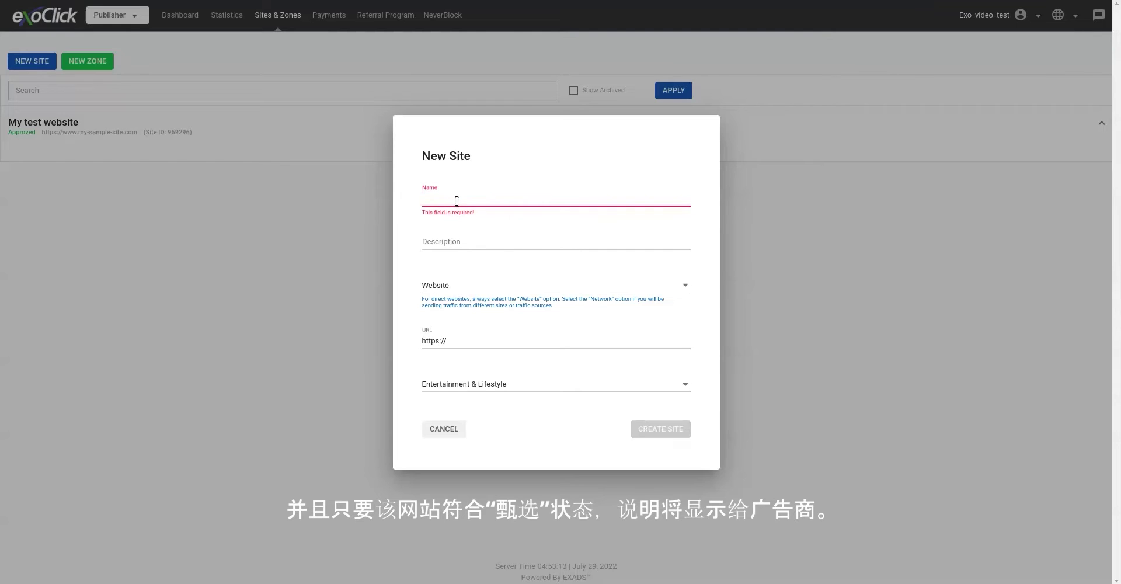
{"action": "type", "text": "My amazing "}
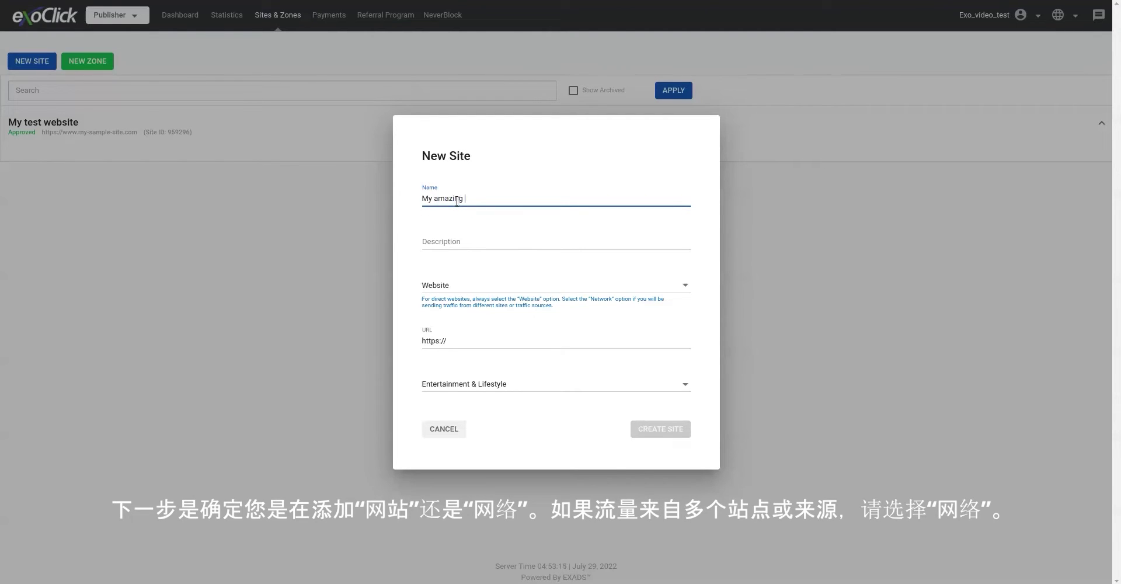
{"action": "type", "text": "site"}
{"action": "key", "text": "Tab"}
{"action": "type", "text": "This s"}
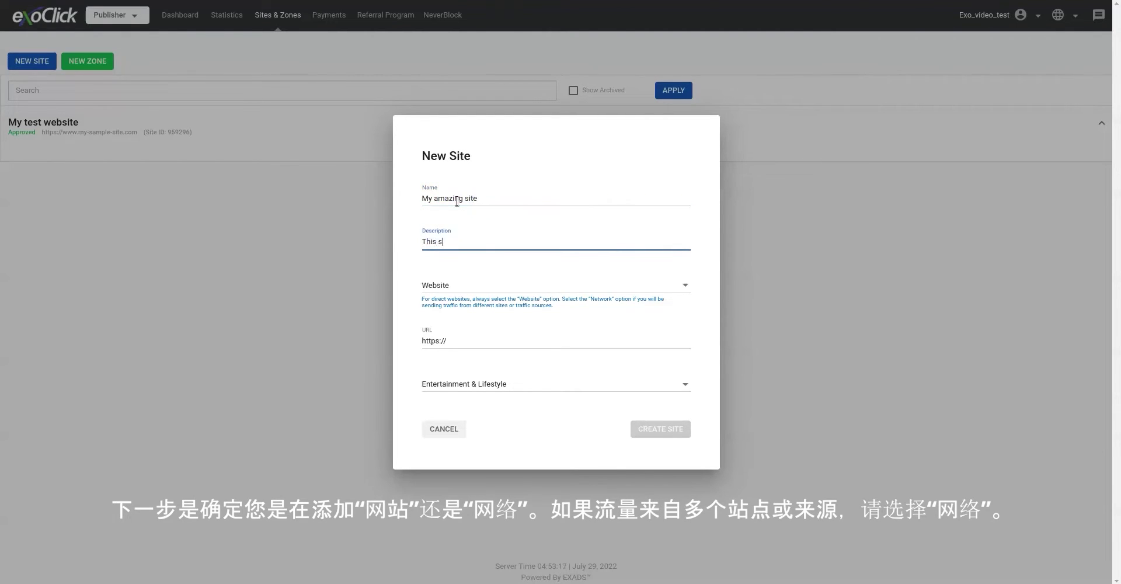
{"action": "type", "text": "ite is amazing"}
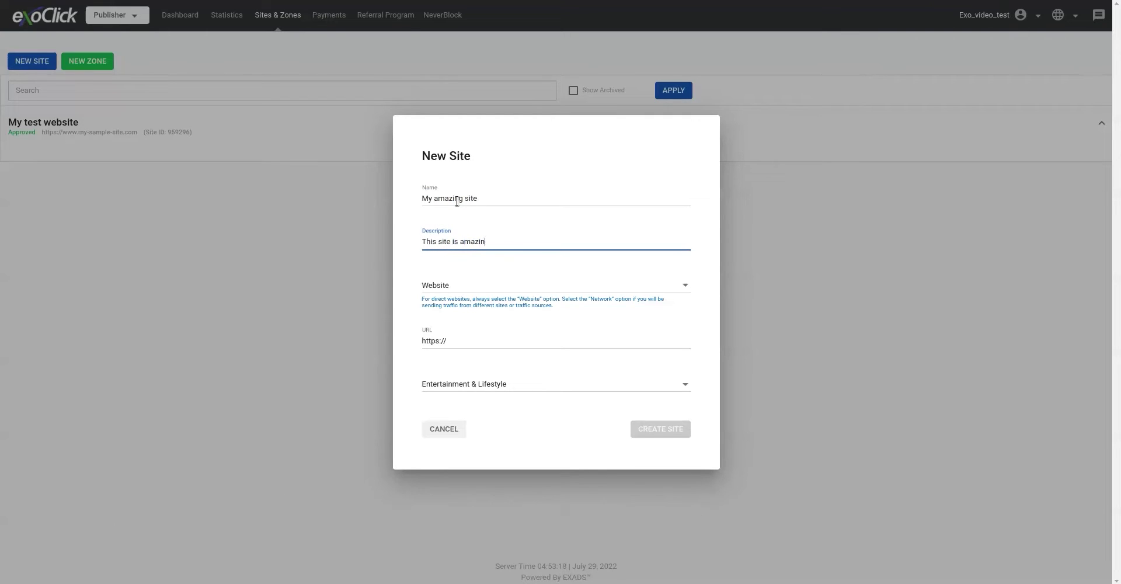
{"action": "left_click", "coordinate": [587, 285]}
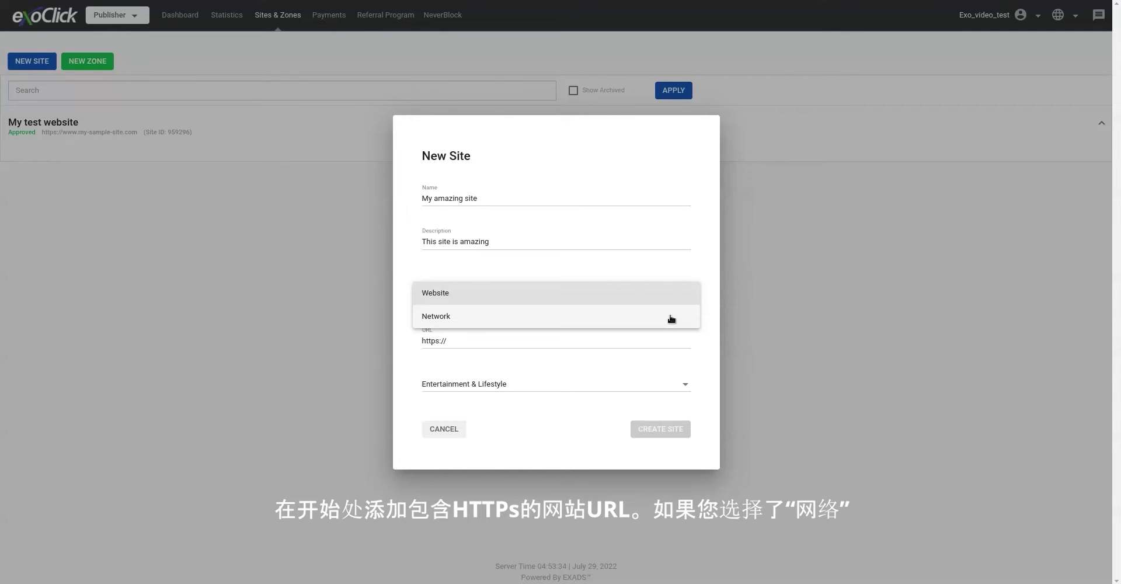
{"action": "left_click", "coordinate": [710, 261]}
{"action": "left_click", "coordinate": [483, 339]}
{"action": "type", "text": "www"}
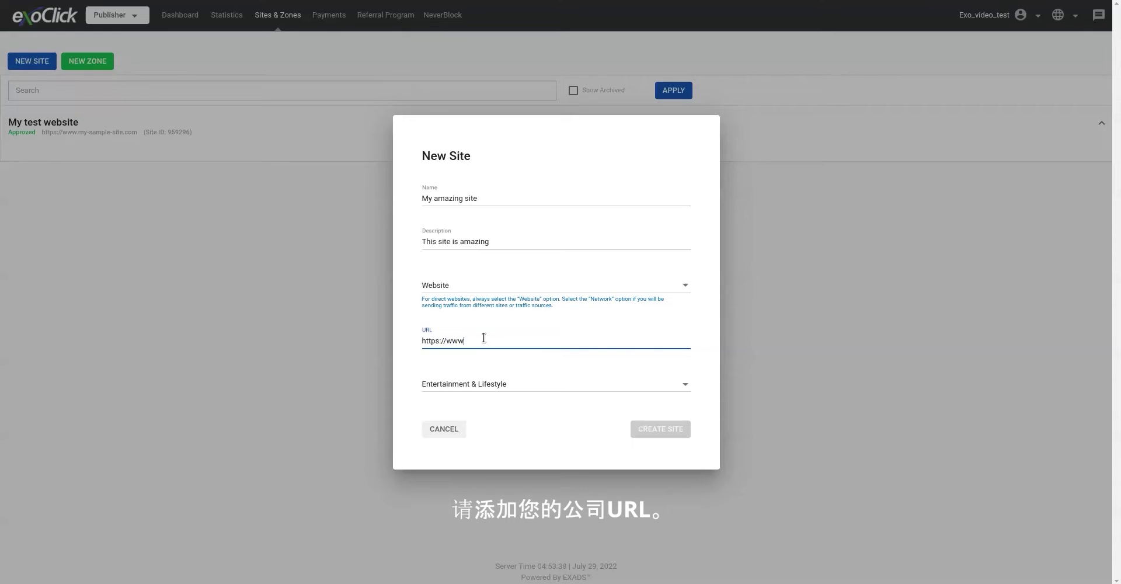
{"action": "type", "text": ".amazing"}
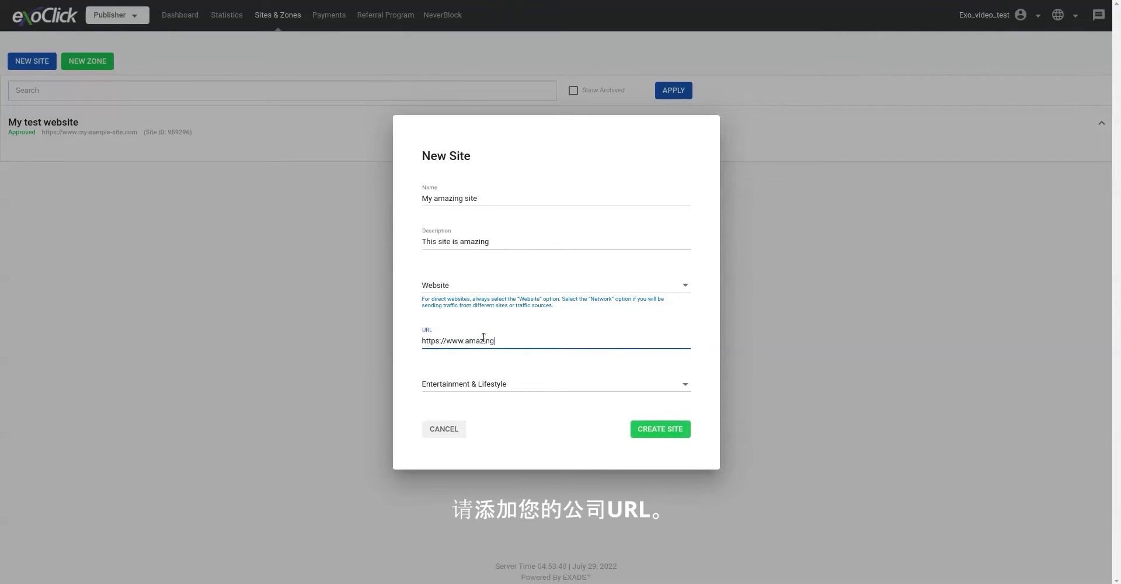
{"action": "type", "text": "site.com"}
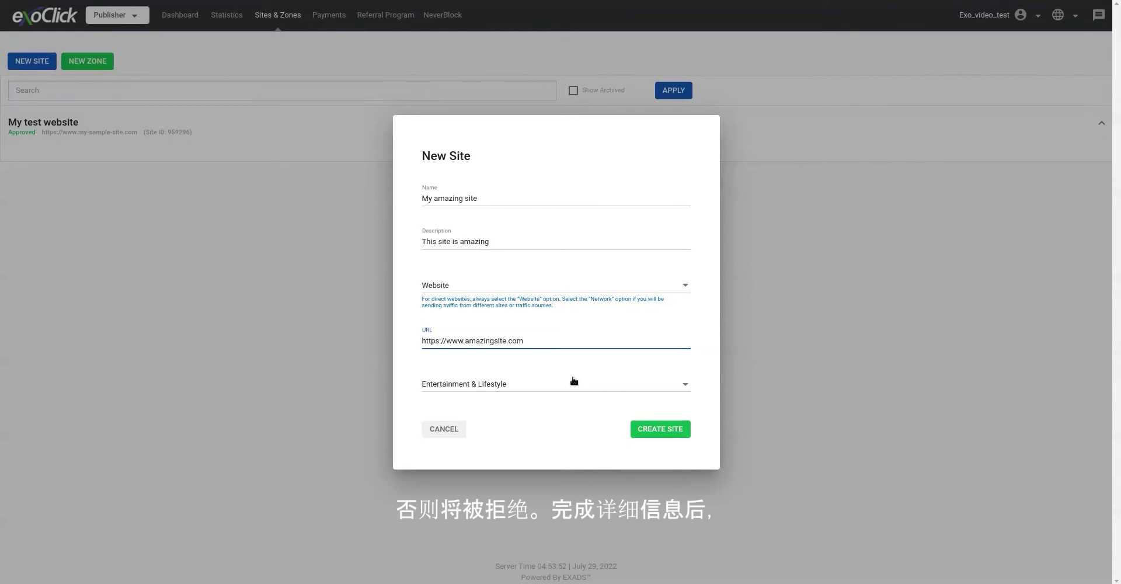
{"action": "left_click", "coordinate": [647, 425]}
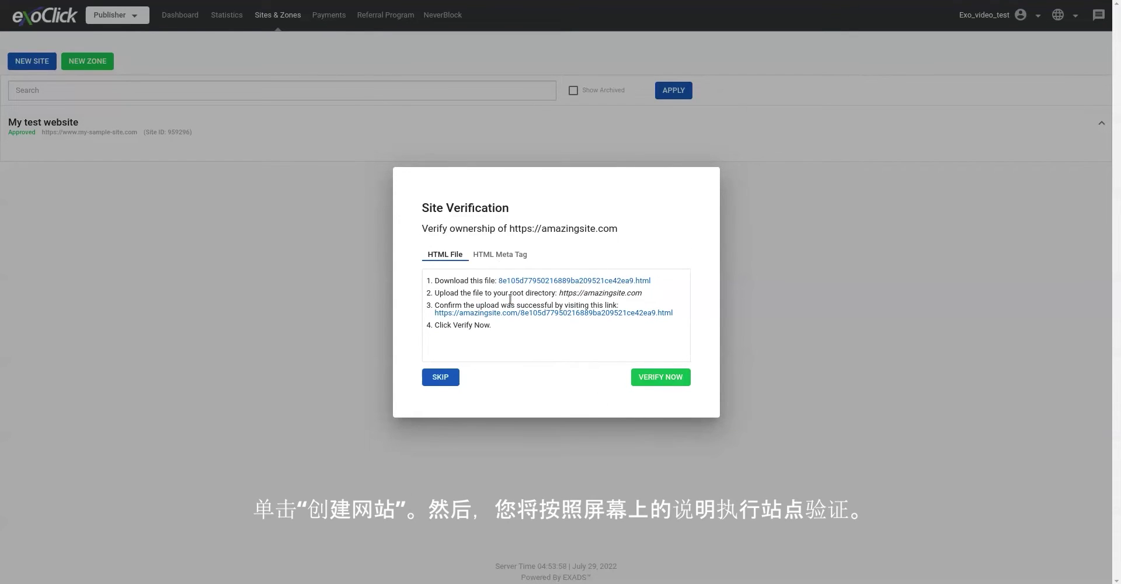
Review the HTML meta tag and HTML file verification methods, and skip the site's ownership verification
{"action": "left_click", "coordinate": [500, 256]}
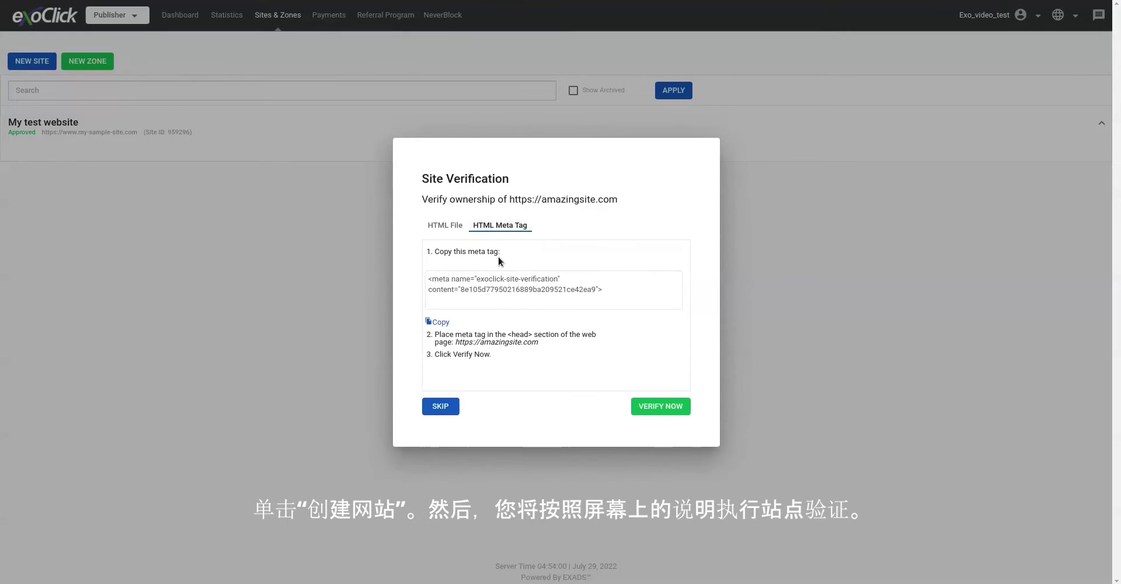
{"action": "left_click", "coordinate": [446, 226]}
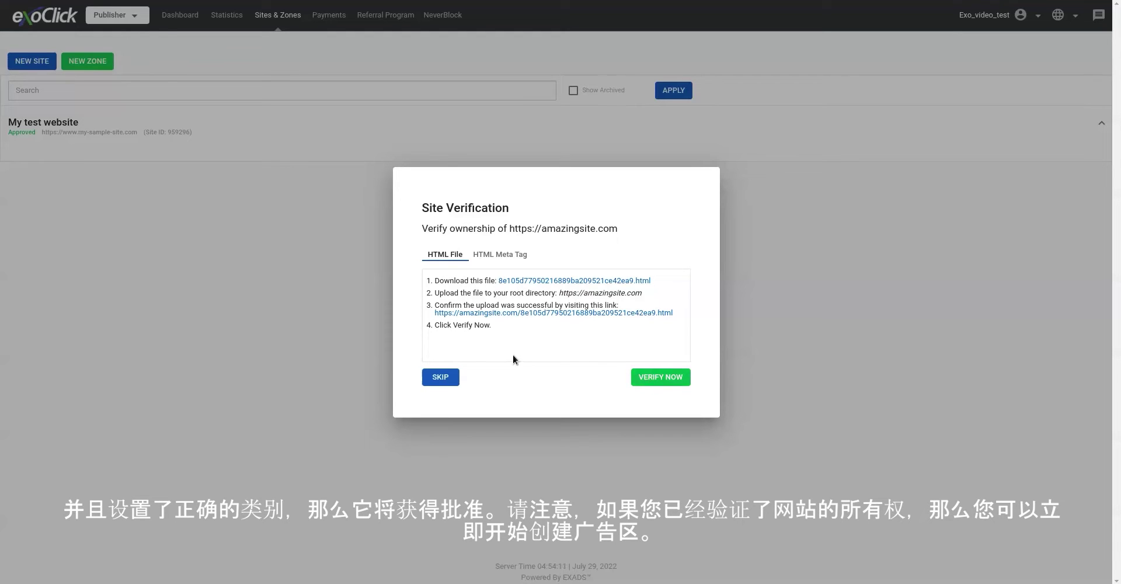
{"action": "left_click", "coordinate": [436, 372]}
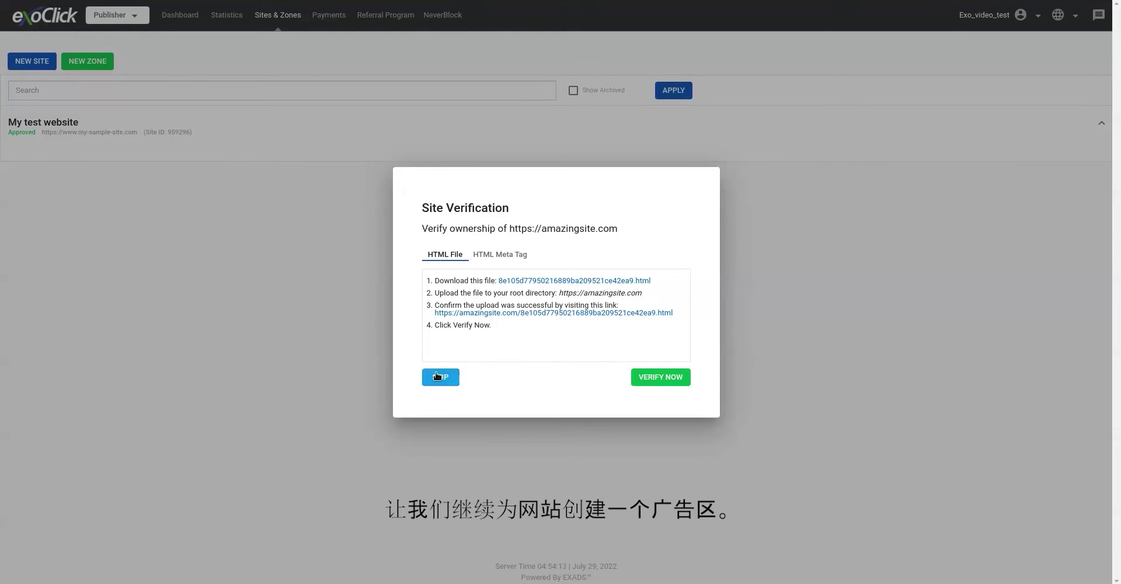
Start a new web Banner zone for My test website and name it "Banner 300x250 footer"
{"action": "left_click", "coordinate": [75, 59]}
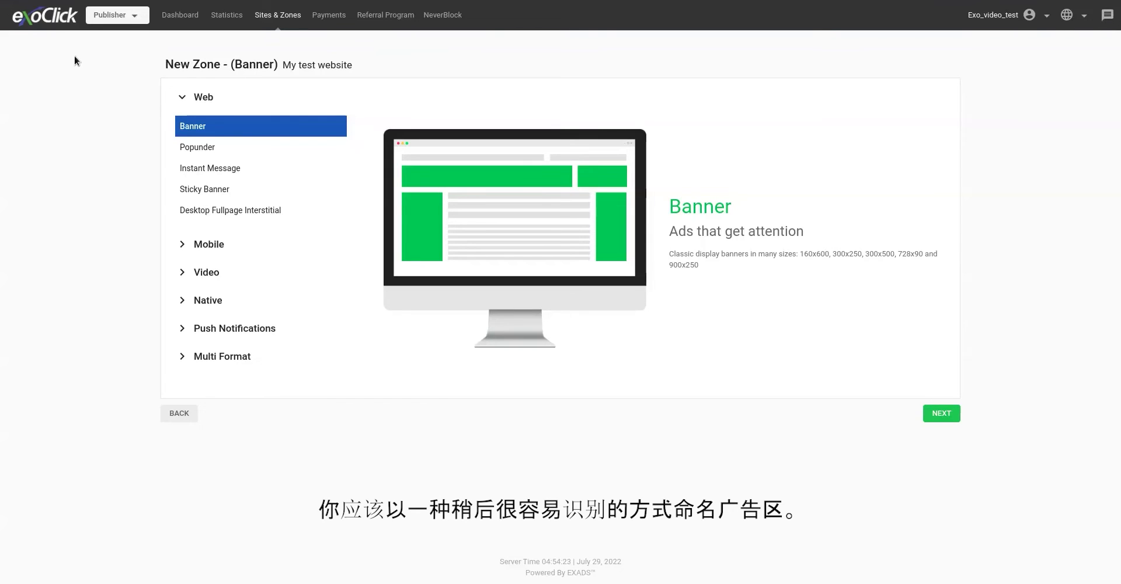
{"action": "left_click", "coordinate": [951, 413]}
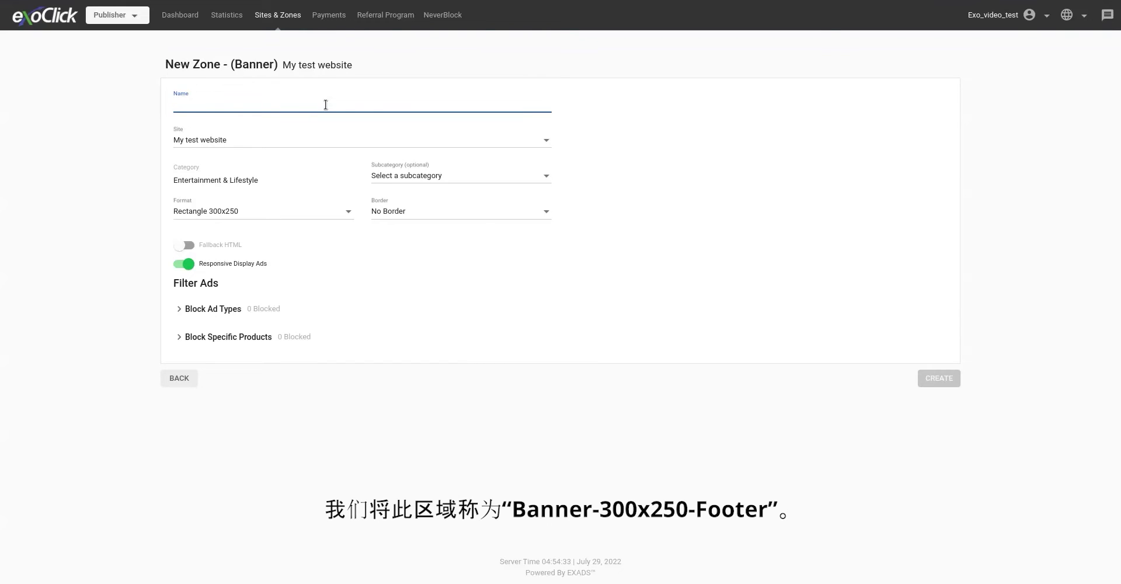
{"action": "type", "text": "B"}
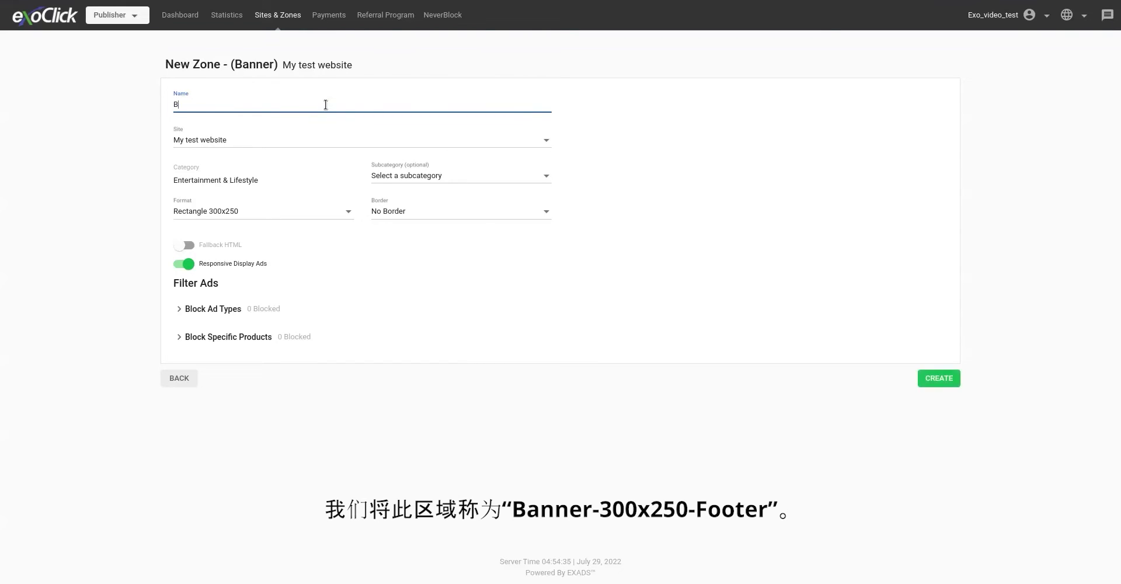
{"action": "type", "text": "anner 300x"}
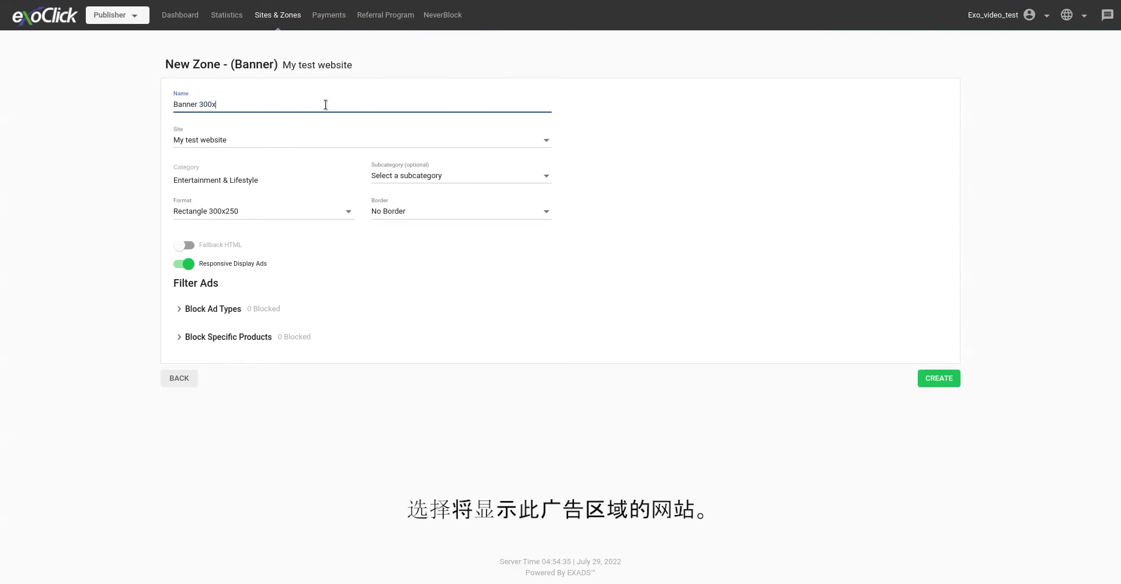
{"action": "type", "text": "250 footer"}
Examine the subcategory, banner format and border options offered for the zone without changing them
{"action": "left_click", "coordinate": [465, 178]}
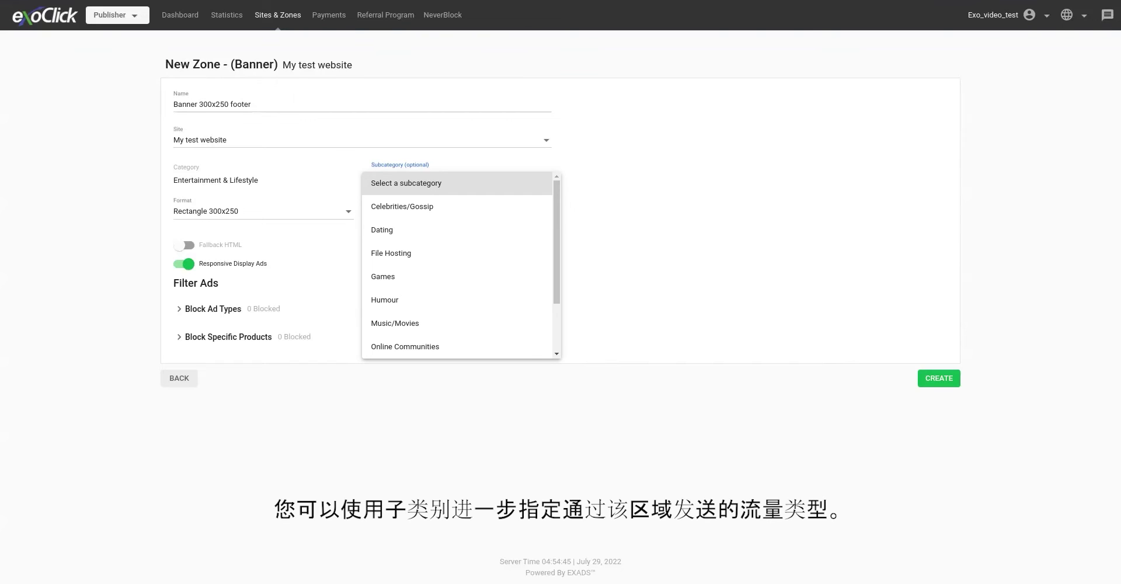
{"action": "left_click", "coordinate": [595, 176]}
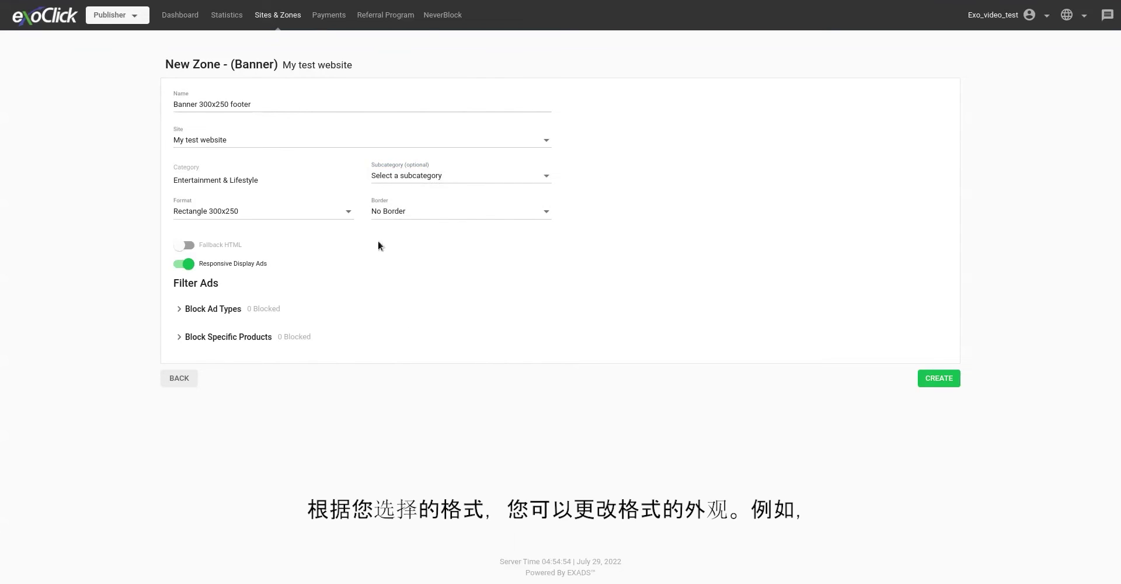
{"action": "left_click", "coordinate": [347, 214]}
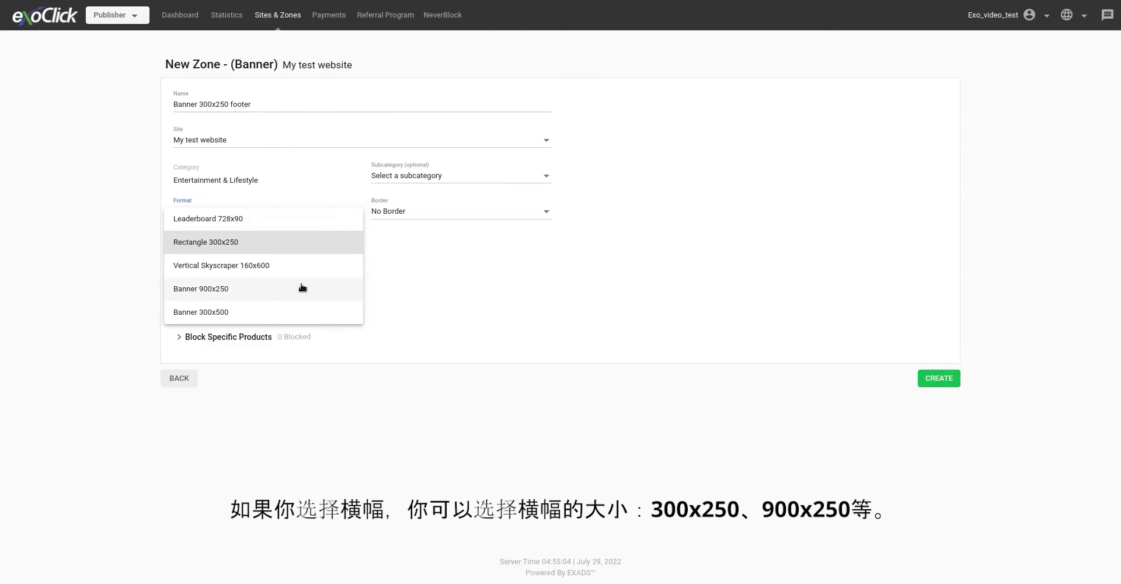
{"action": "left_click", "coordinate": [447, 269]}
{"action": "left_click", "coordinate": [458, 215]}
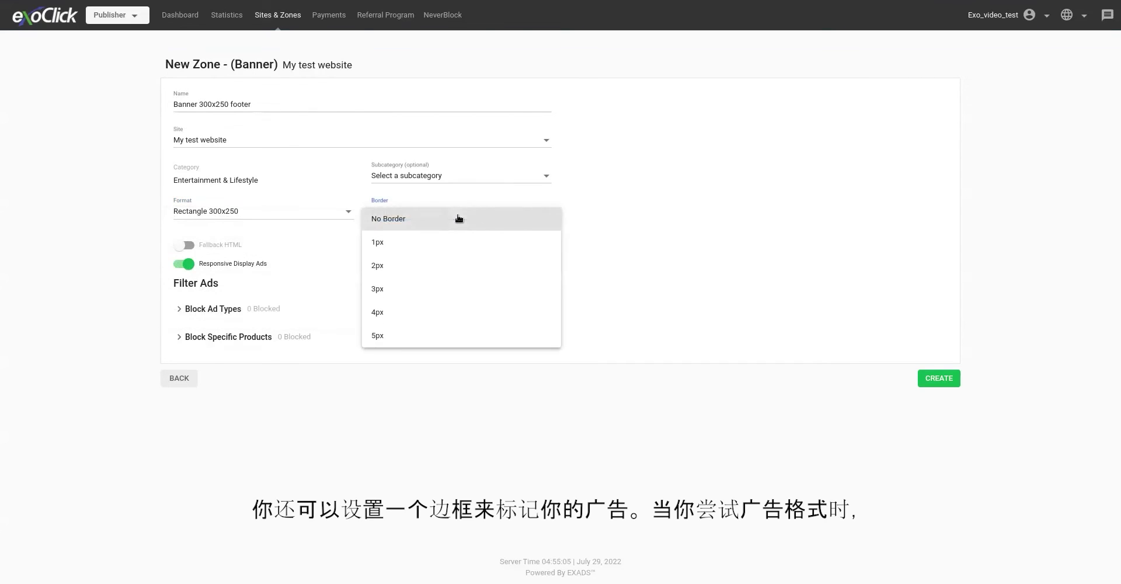
{"action": "left_click", "coordinate": [615, 219]}
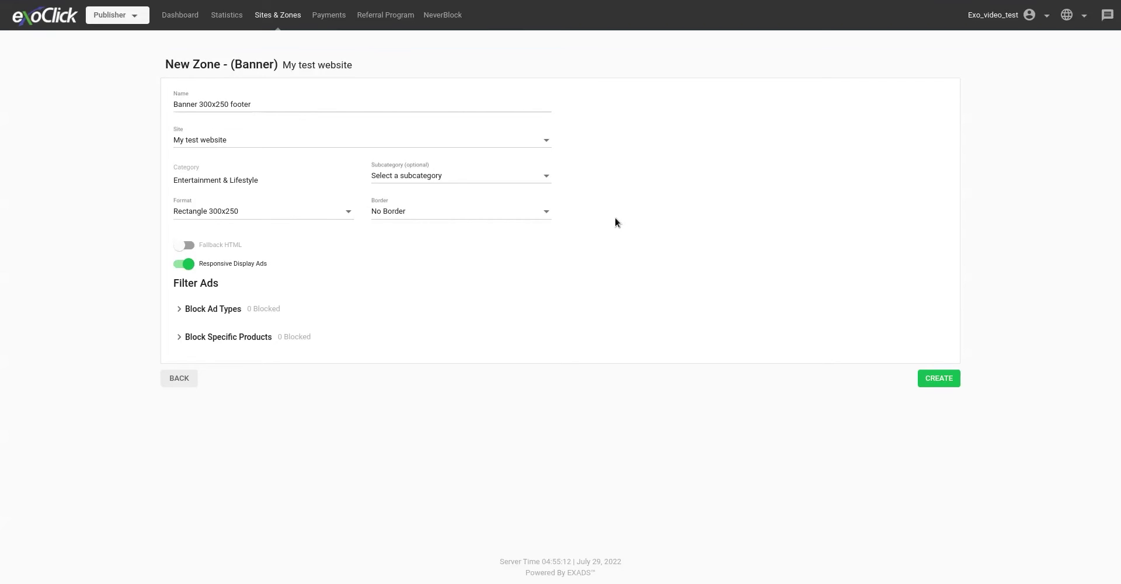
Enable Fallback HTML to inspect its floor CPM and alternative HTML tag fields, and disable it again
{"action": "left_click", "coordinate": [190, 240]}
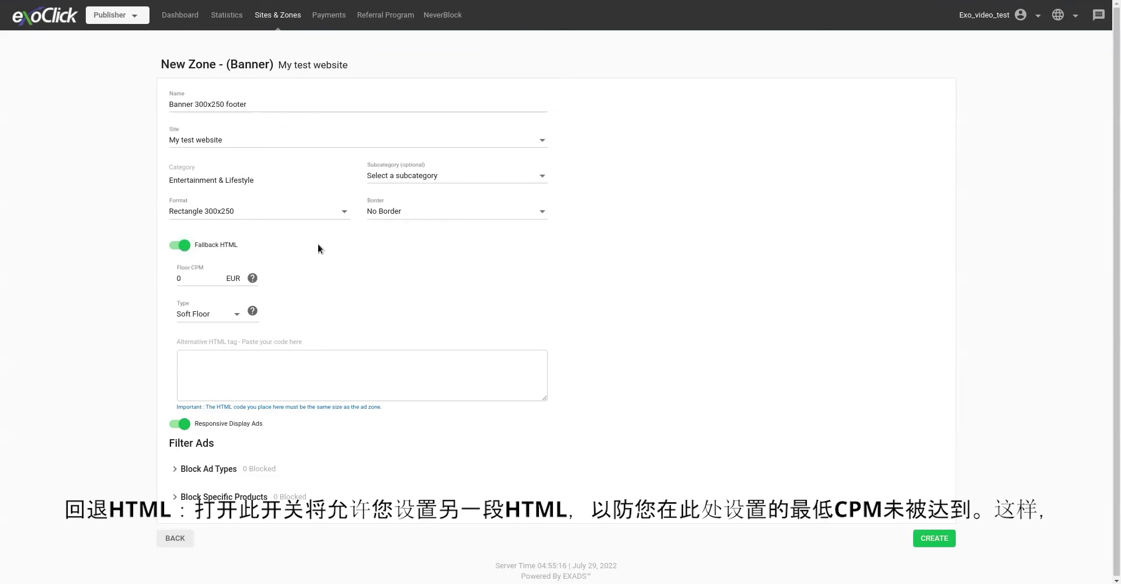
{"action": "left_click", "coordinate": [263, 359]}
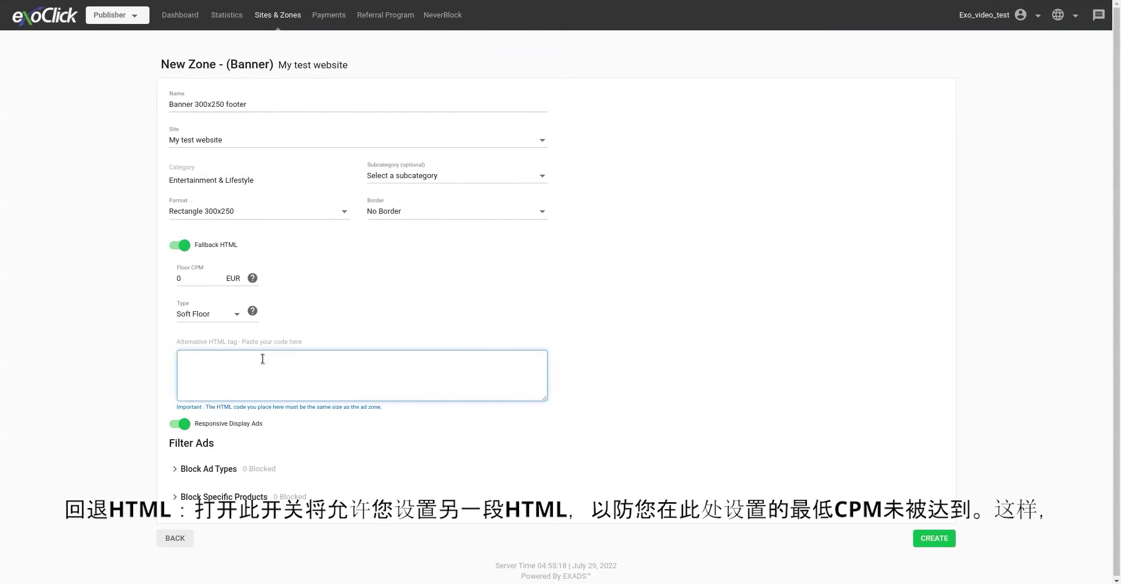
{"action": "left_click", "coordinate": [209, 281]}
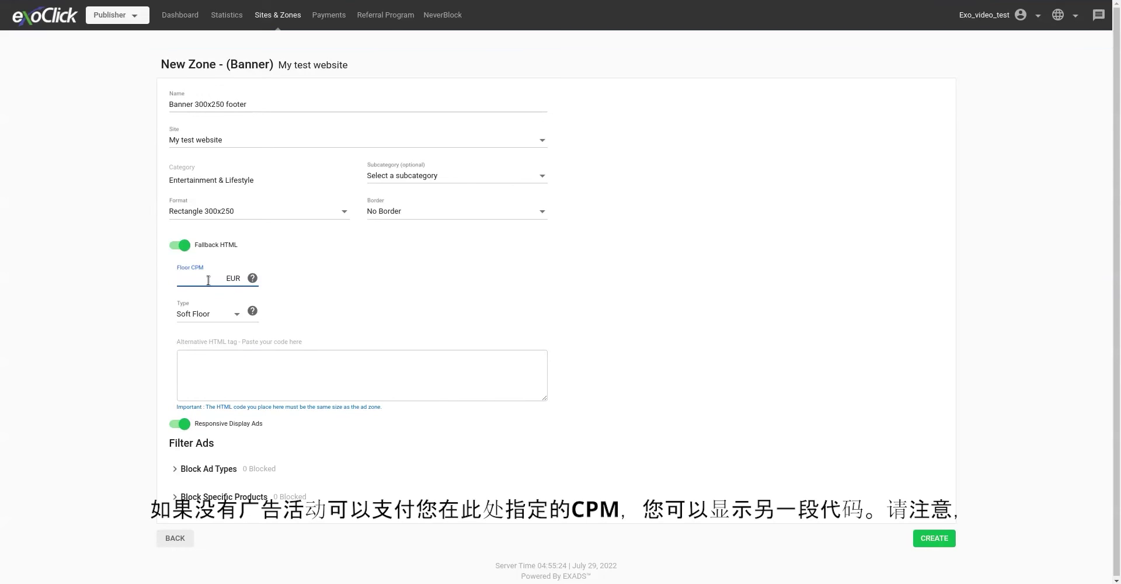
{"action": "left_click", "coordinate": [238, 364]}
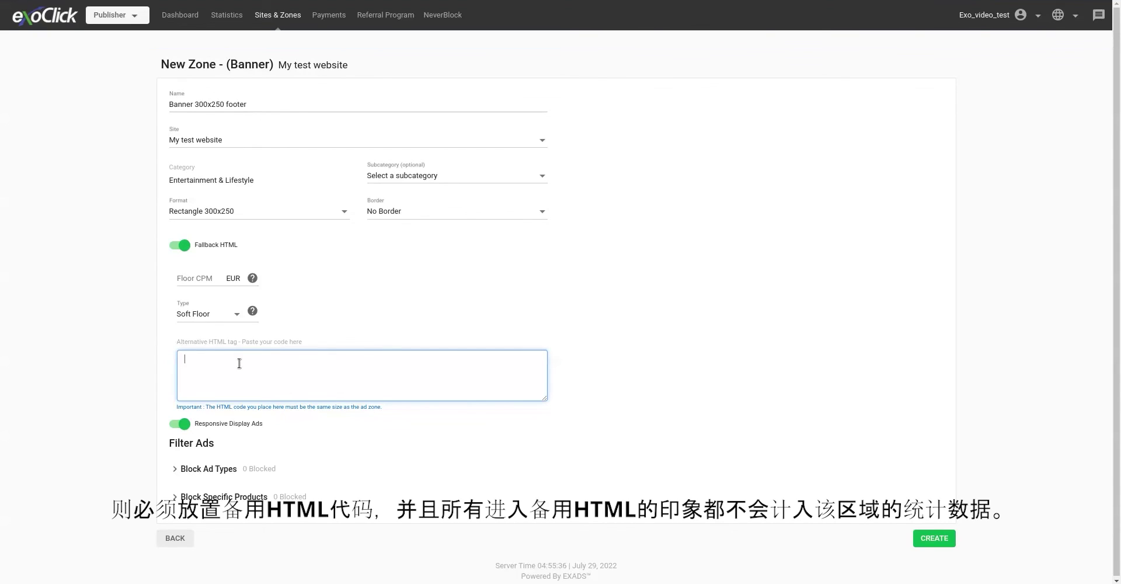
{"action": "left_click", "coordinate": [615, 348]}
{"action": "left_click", "coordinate": [183, 245]}
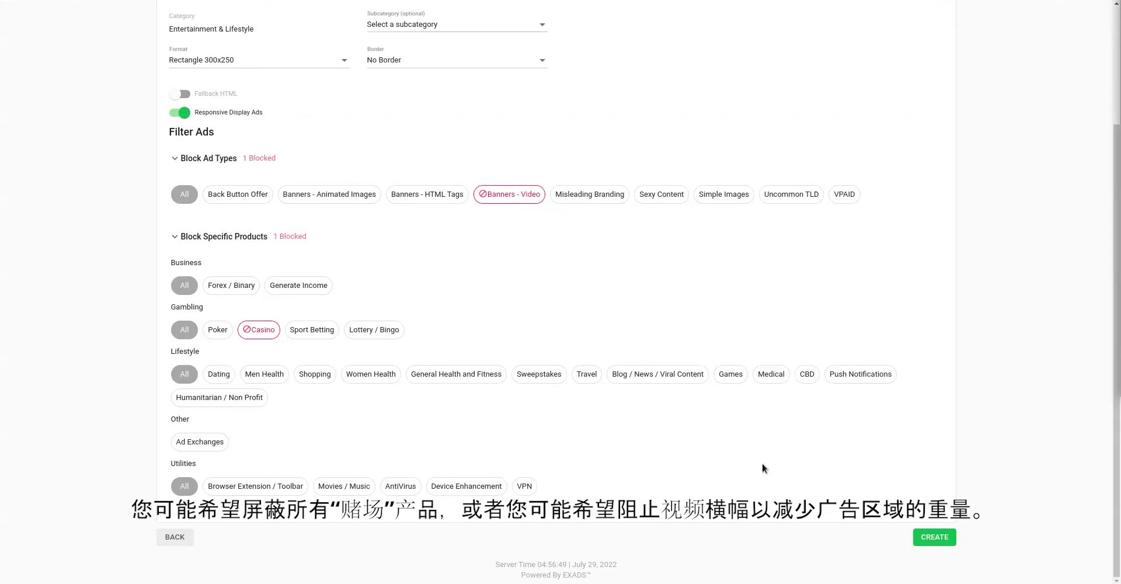
Create the banner ad zone and copy its asynchronous script HTML tag to the clipboard
{"action": "left_click", "coordinate": [932, 537]}
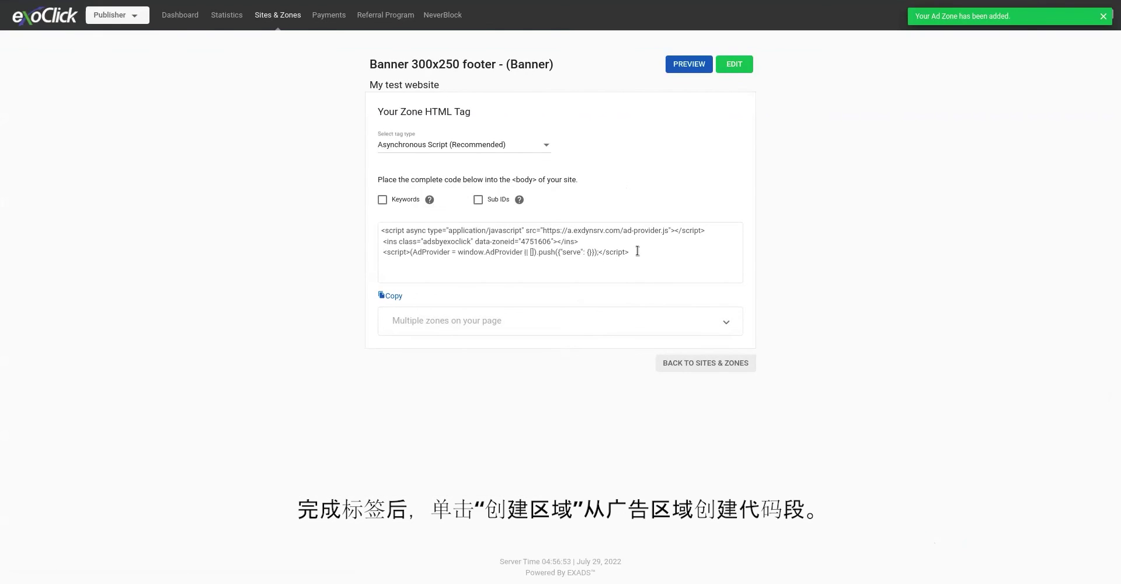
{"action": "left_click_drag", "start_coordinate": [638, 252], "coordinate": [340, 228]}
{"action": "left_click", "coordinate": [413, 298]}
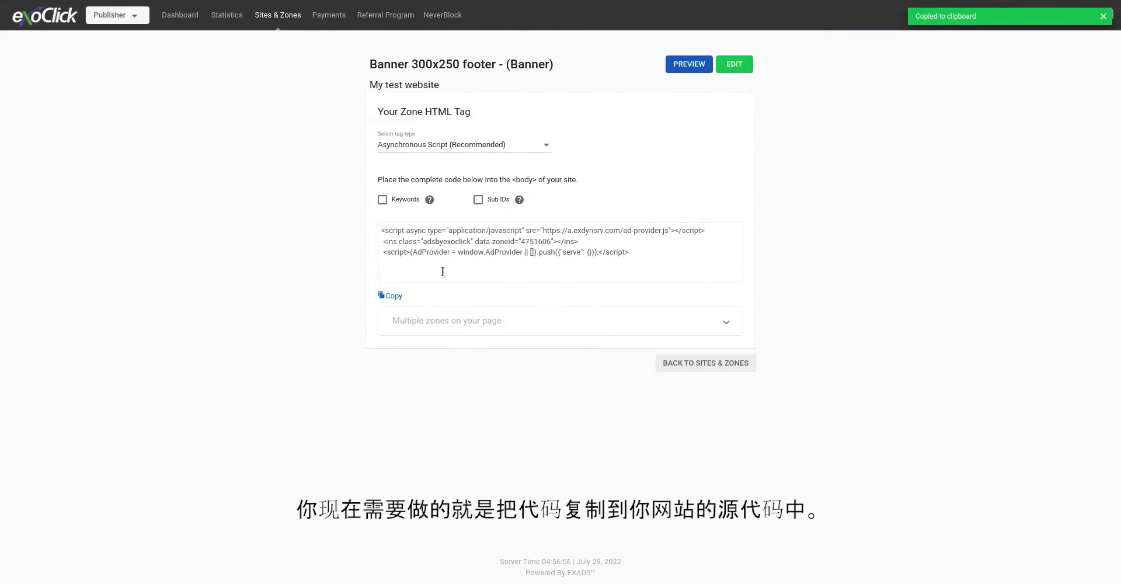
Include the Keywords and Sub IDs parameters in the zone's HTML tag and check their placeholder values in the code
{"action": "left_click", "coordinate": [383, 200]}
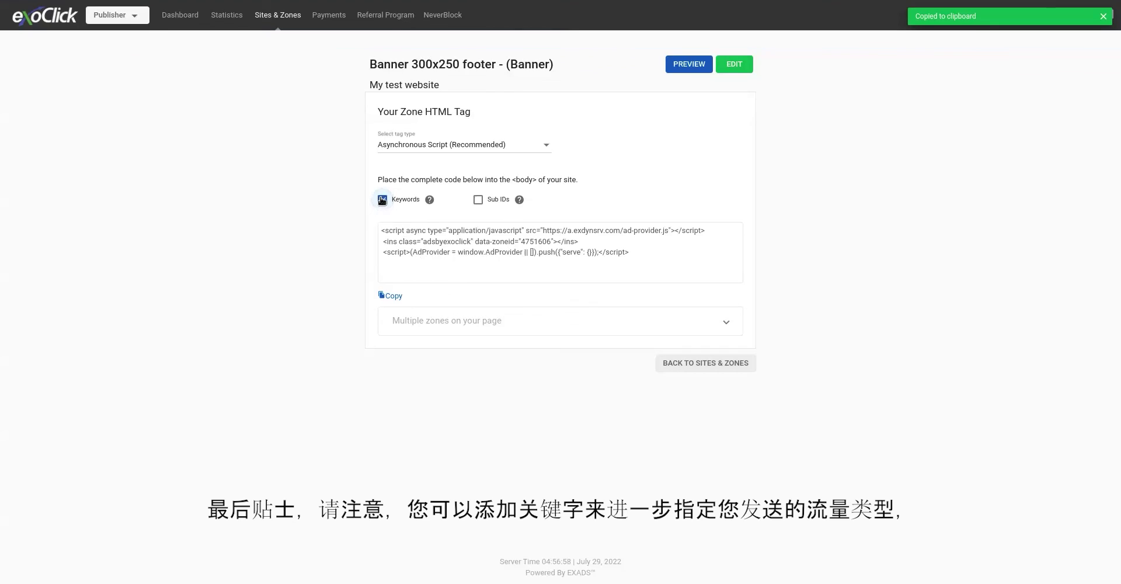
{"action": "double_click", "coordinate": [627, 242]}
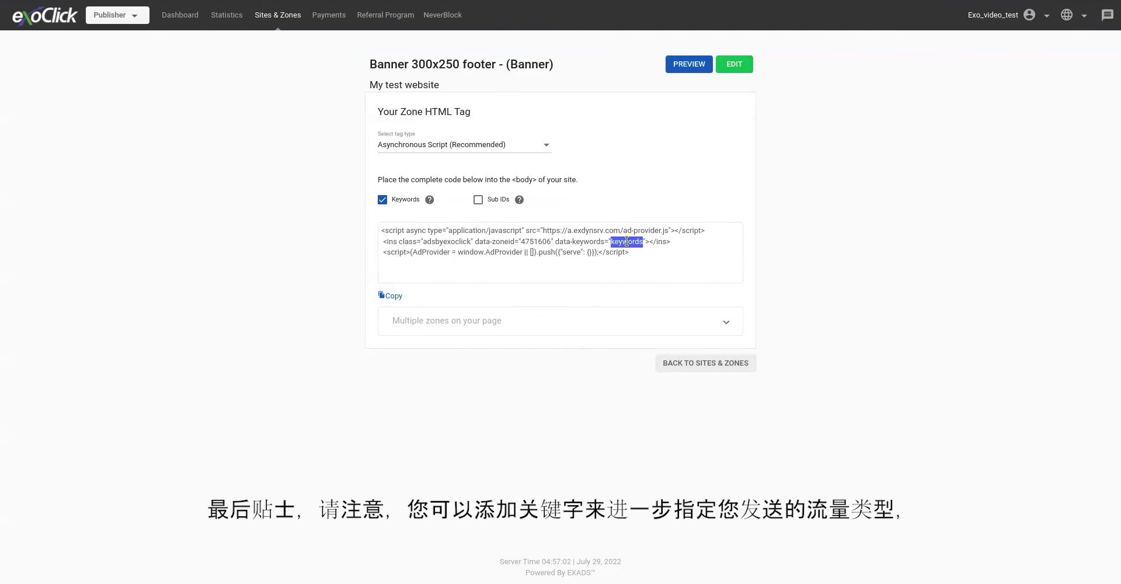
{"action": "left_click", "coordinate": [688, 247]}
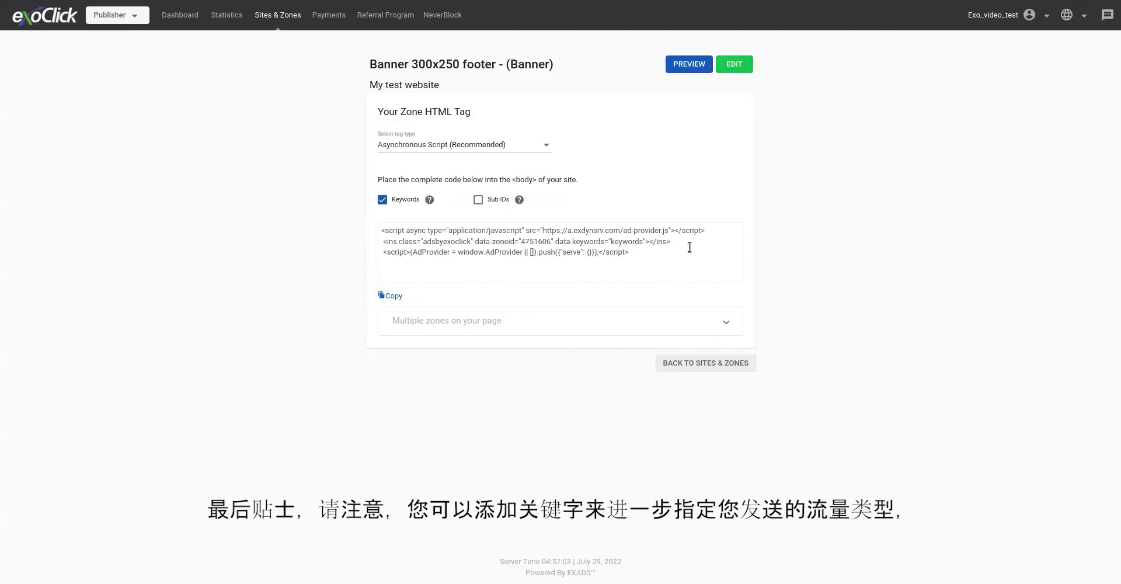
{"action": "left_click", "coordinate": [478, 200]}
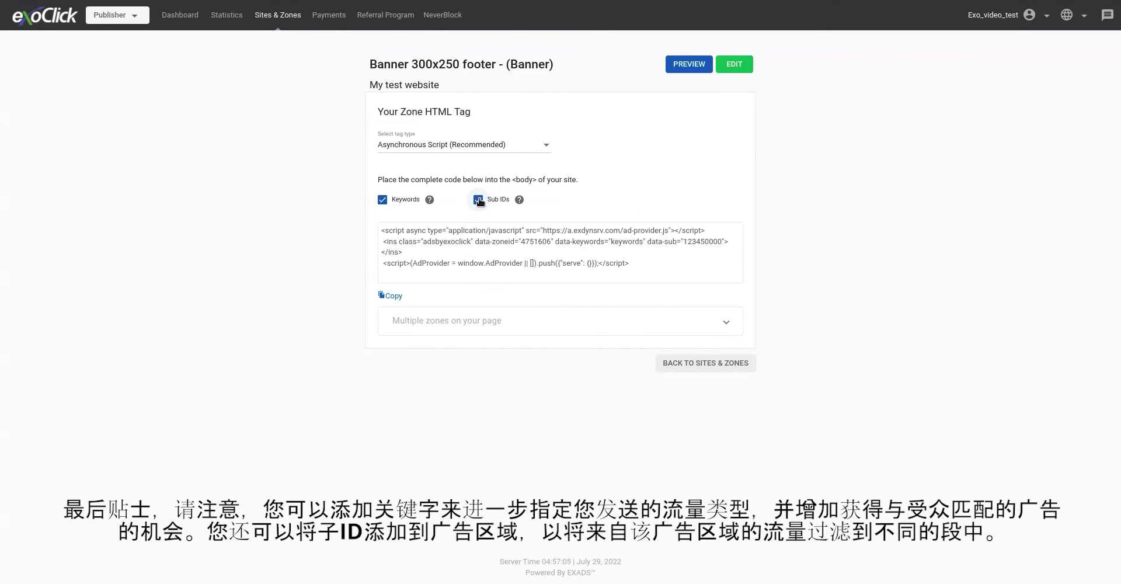
{"action": "double_click", "coordinate": [708, 241]}
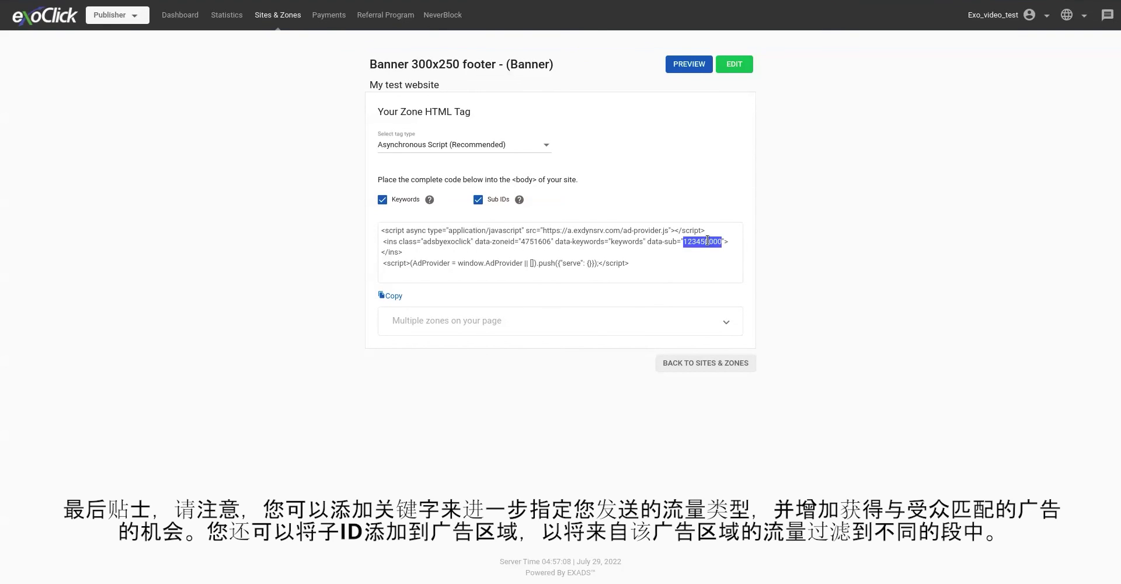
{"action": "left_click", "coordinate": [777, 239]}
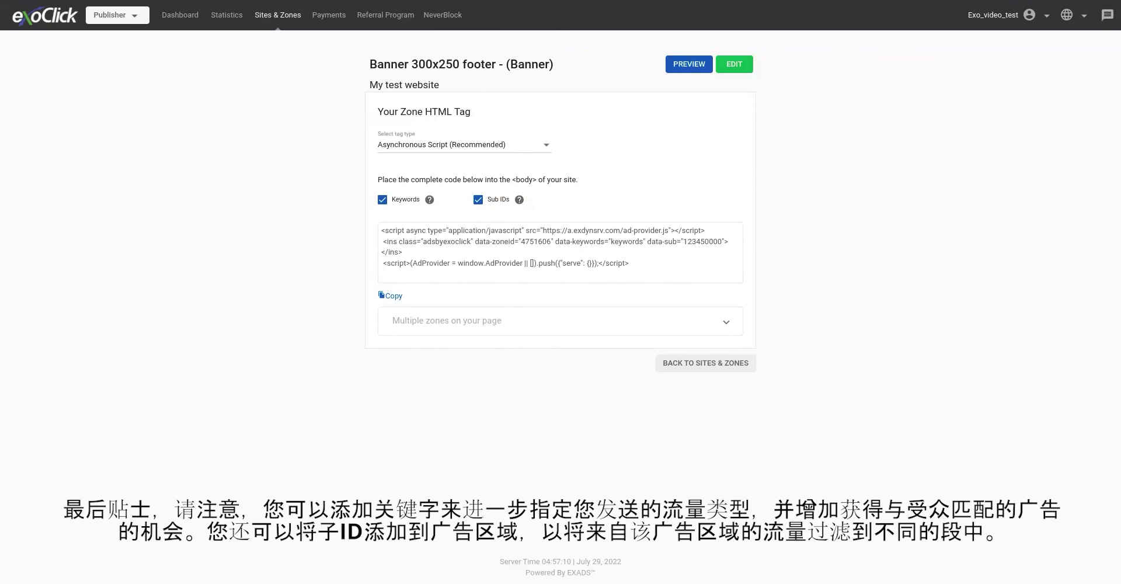